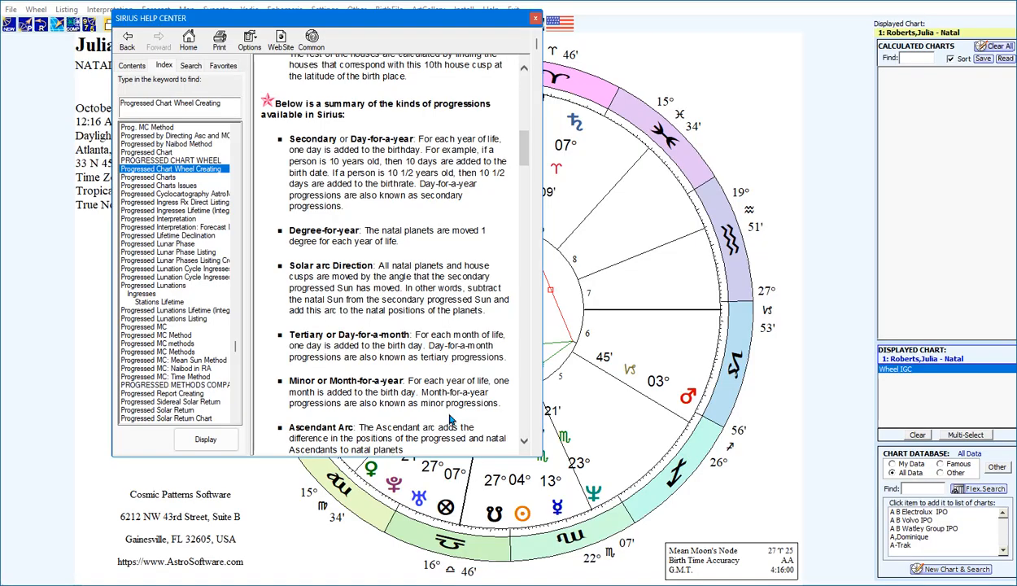
Read the help summary of the kinds of progressions, from Secondary and Degree-for-year through Profection and the converse versions
scroll(450, 419, down, 3)
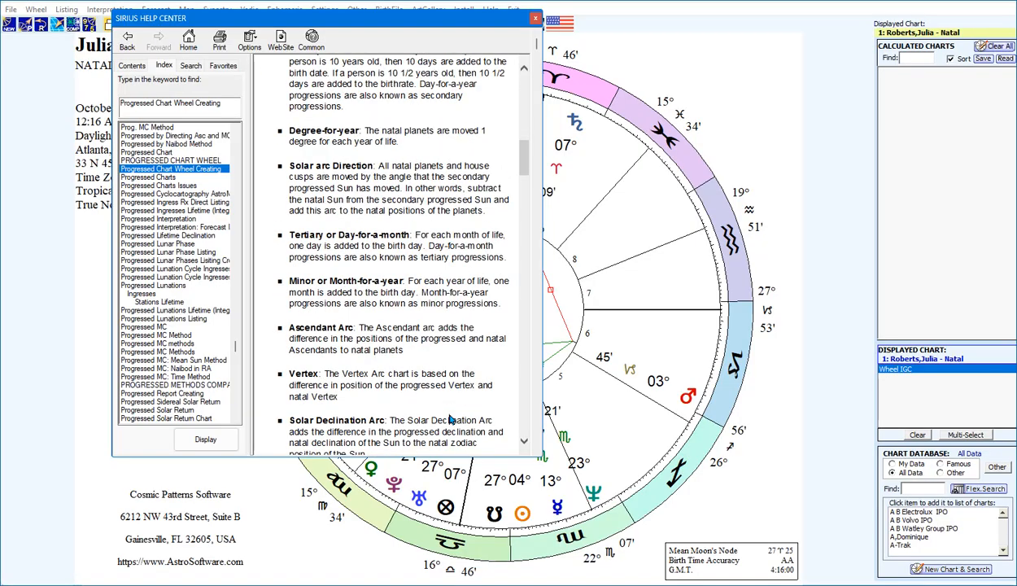
scroll(450, 420, down, 3)
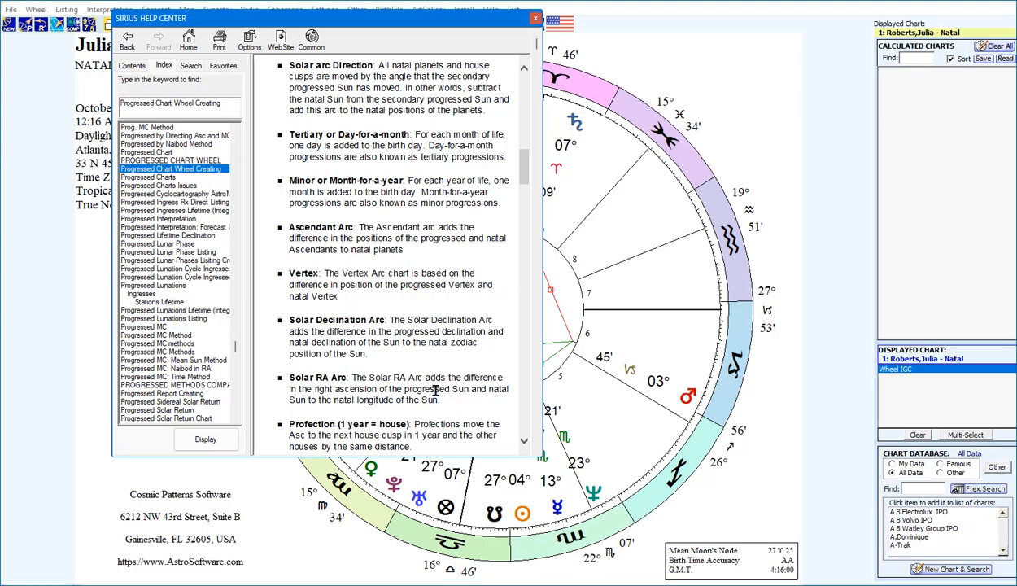
scroll(435, 390, down, 3)
scroll(436, 391, down, 3)
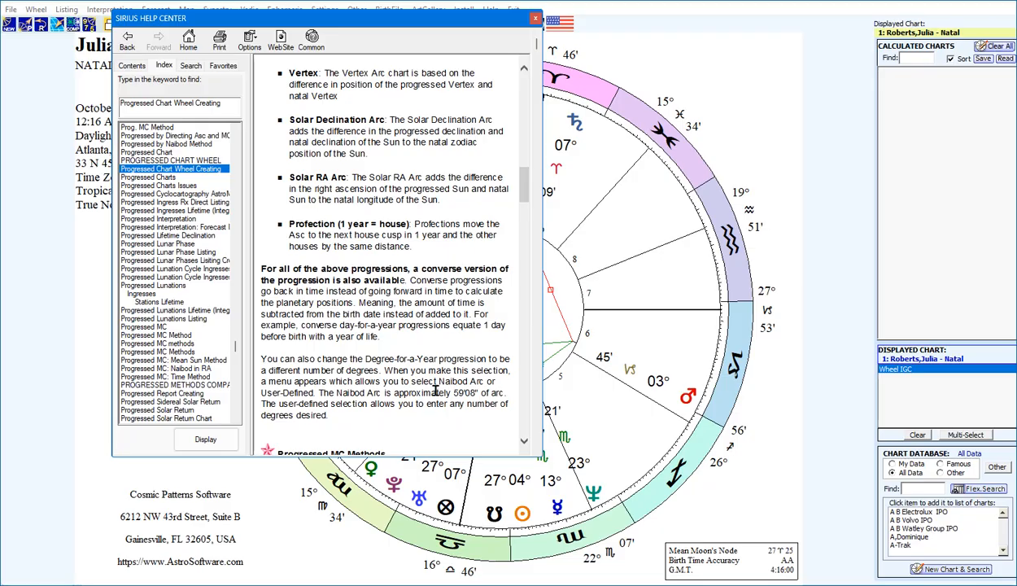
scroll(435, 391, down, 3)
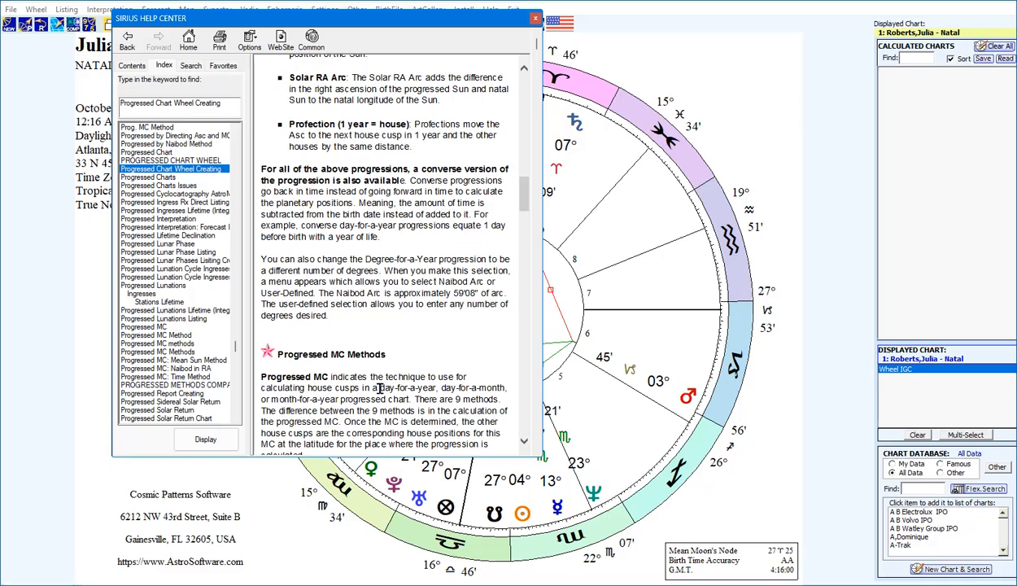
Read the Progressed MC Methods section of the help topic, including the Quotidian, Fagan-Naibod, PSR and Fractal House methods
scroll(376, 366, down, 3)
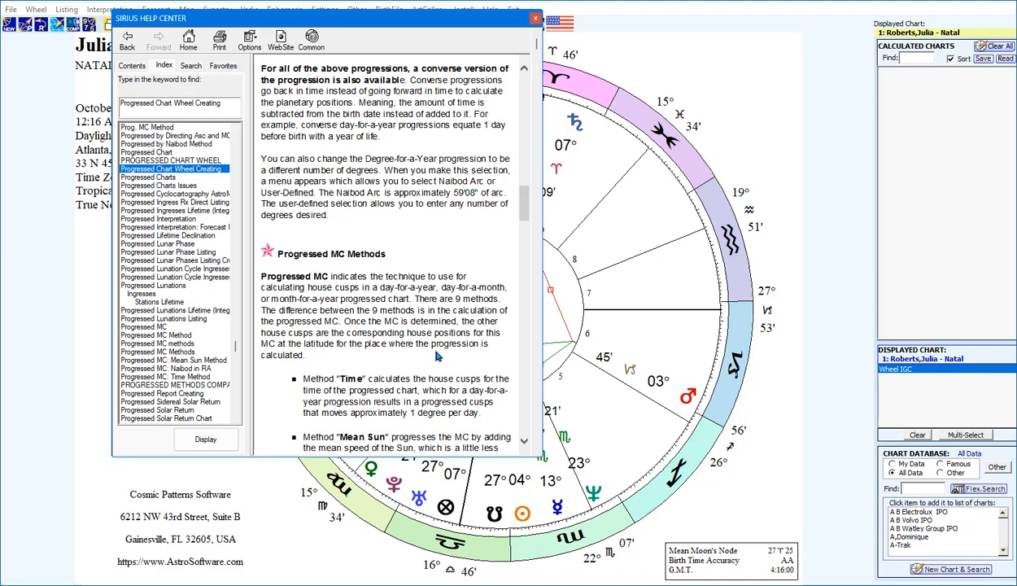
scroll(433, 342, down, 3)
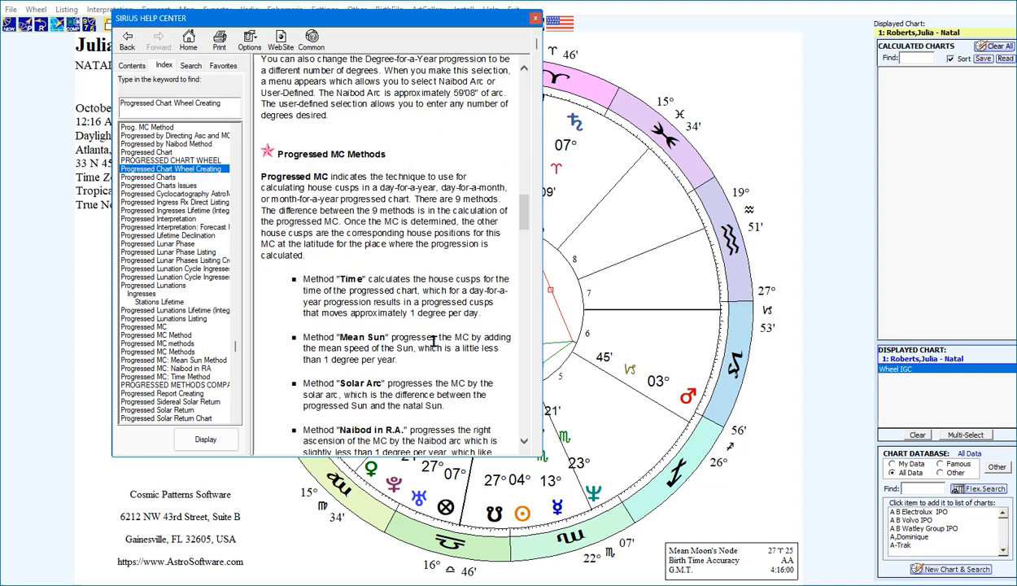
scroll(433, 342, down, 3)
scroll(433, 343, down, 3)
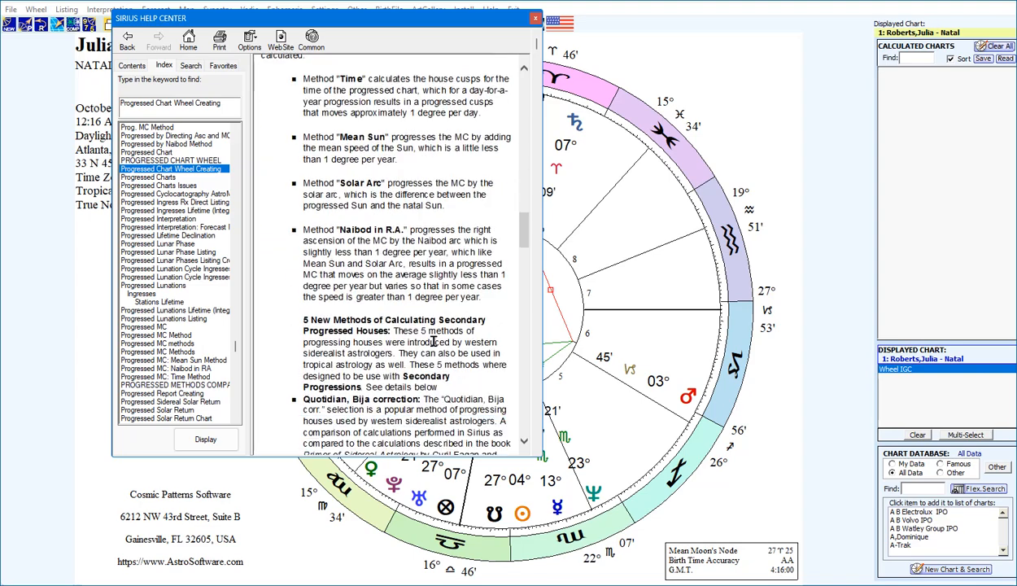
scroll(395, 330, down, 3)
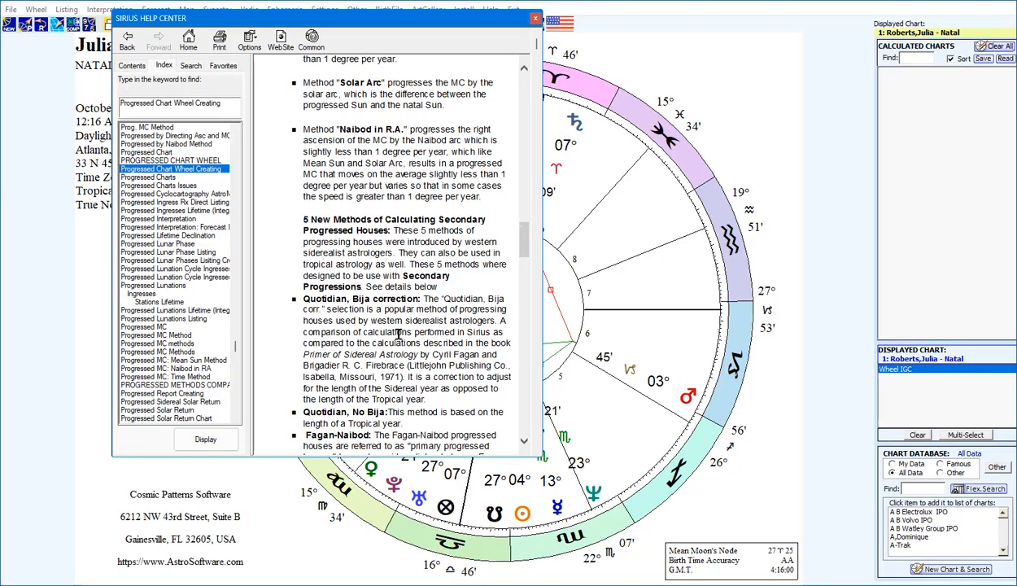
scroll(399, 333, down, 3)
scroll(396, 335, down, 3)
scroll(396, 334, down, 3)
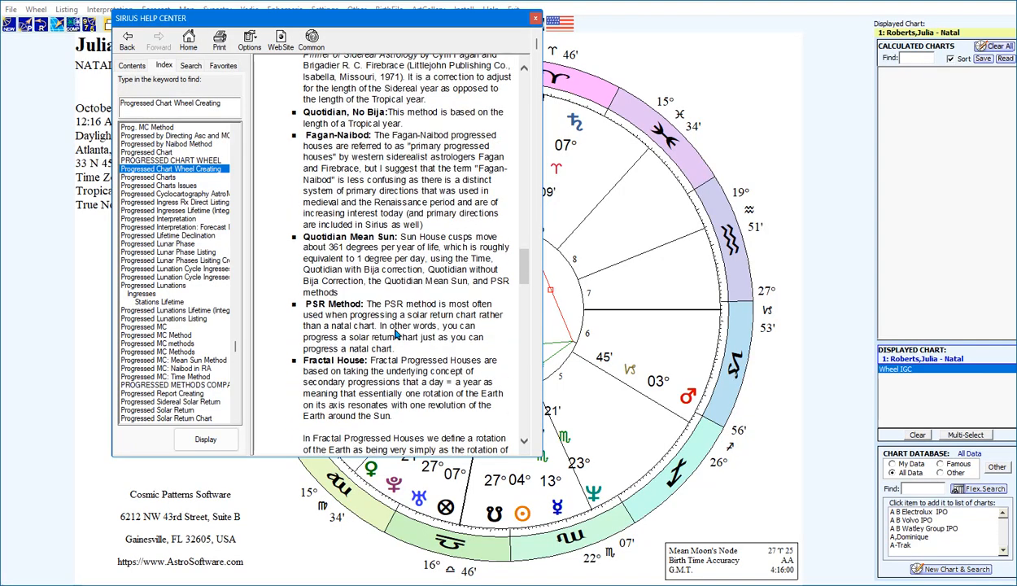
scroll(396, 334, down, 6)
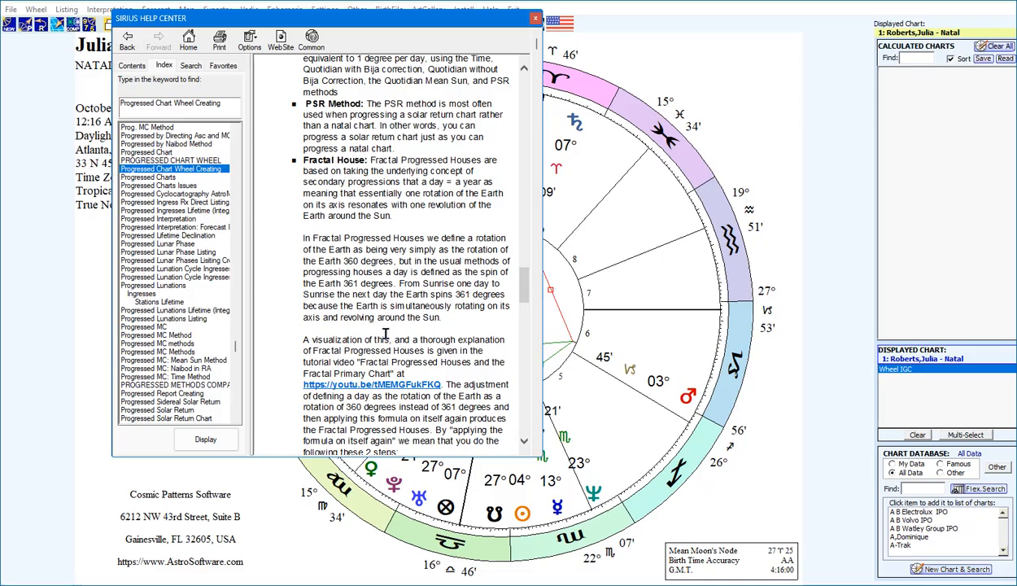
scroll(385, 334, down, 3)
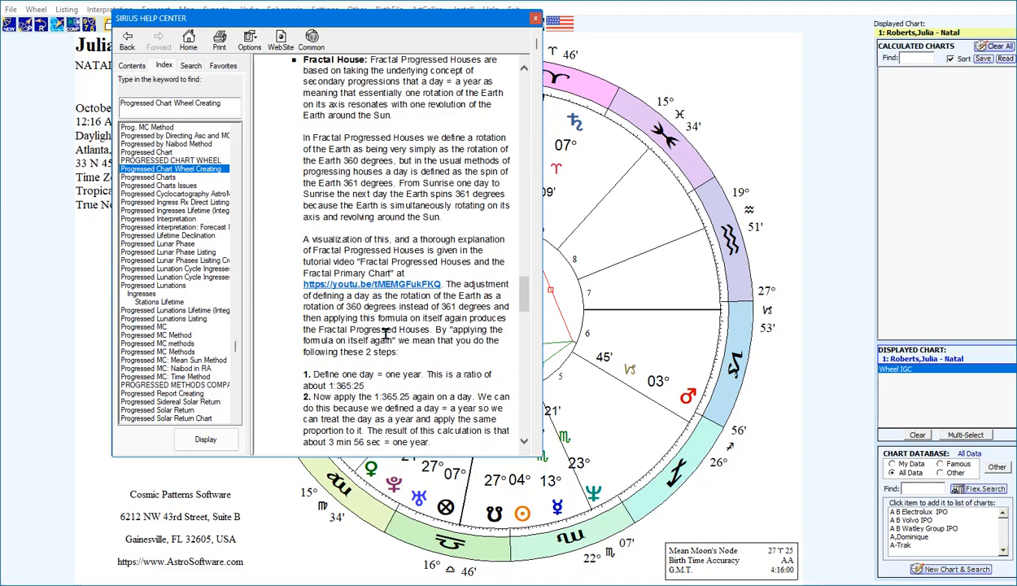
scroll(394, 330, down, 3)
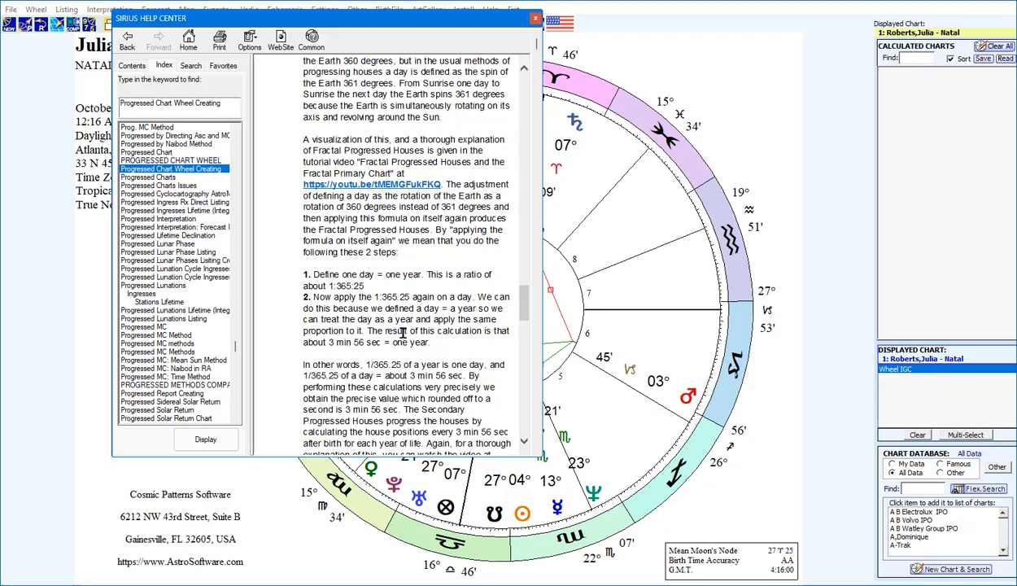
click(573, 421)
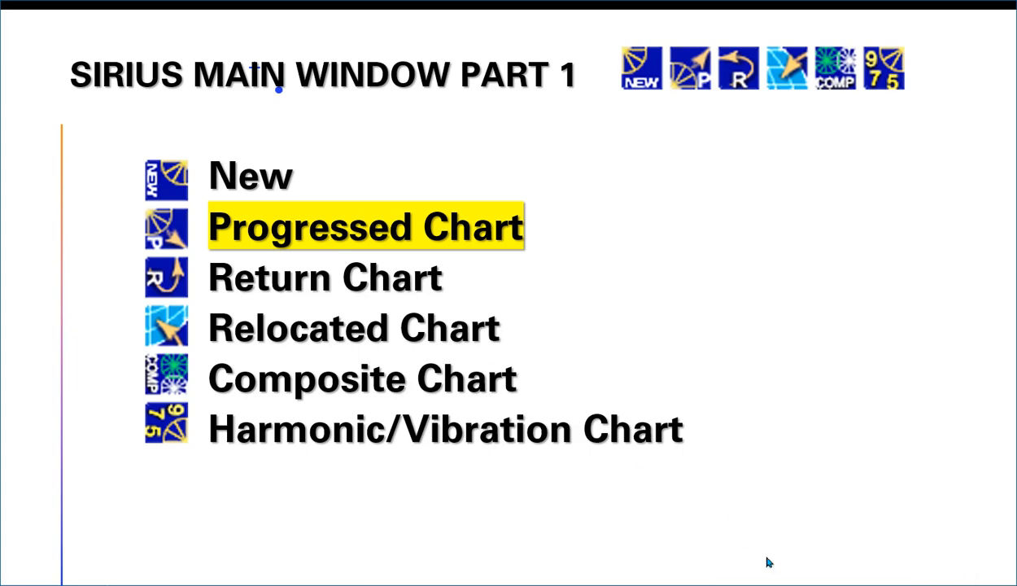
click(813, 561)
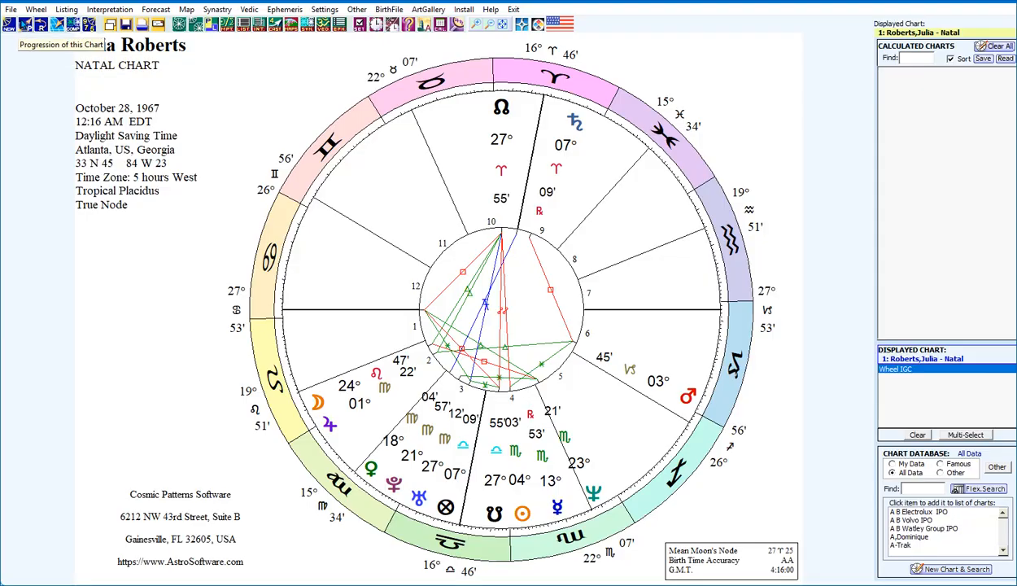
Open the progressed chart settings for the natal chart and review the lists of regular and converse progression types
click(25, 25)
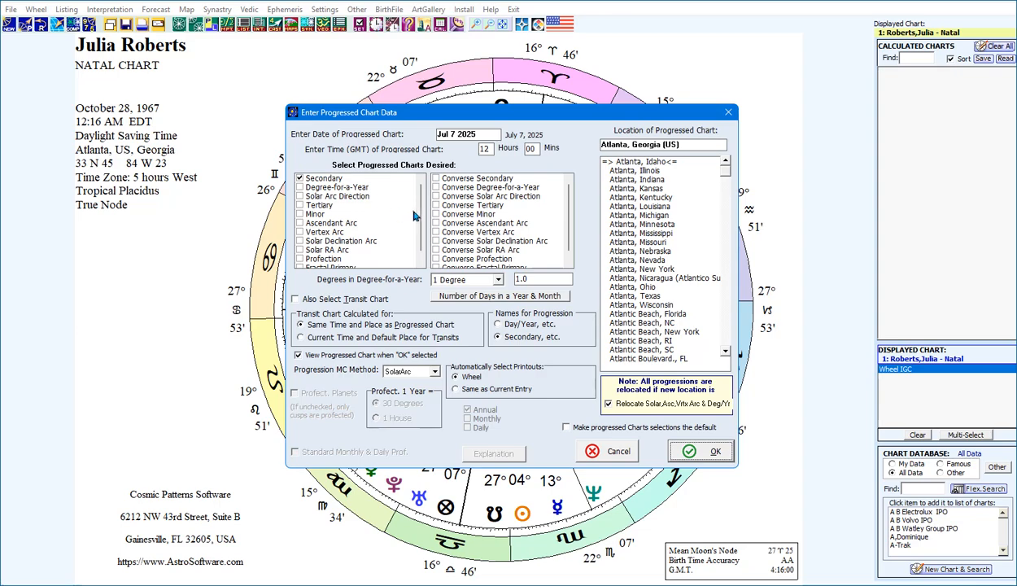
mouse_move(421, 214)
mouse_down()
mouse_move(422, 232)
mouse_move(416, 204)
mouse_up()
click(300, 179)
scroll(562, 217, down, 1)
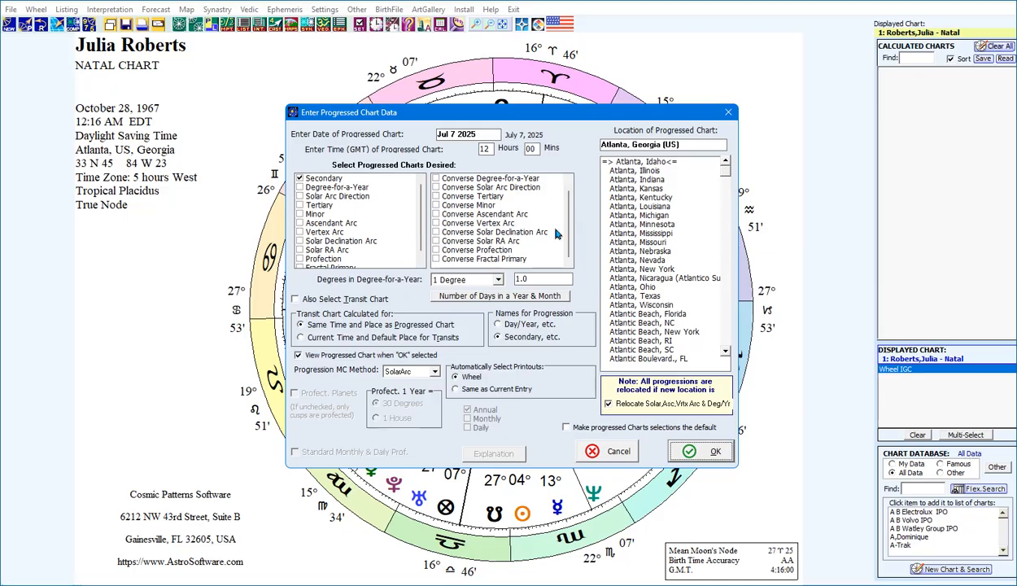
scroll(568, 213, up, 1)
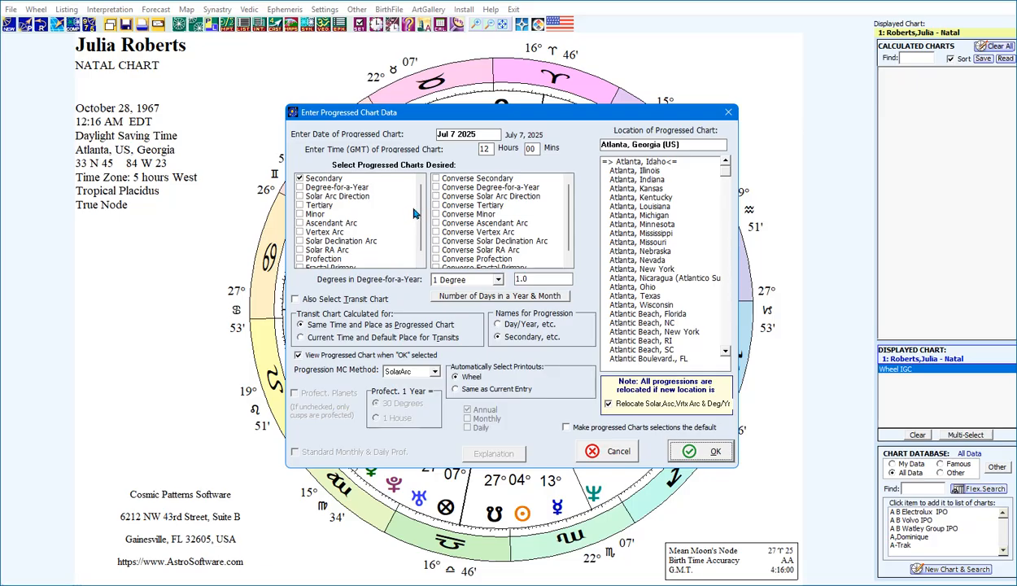
scroll(418, 211, down, 1)
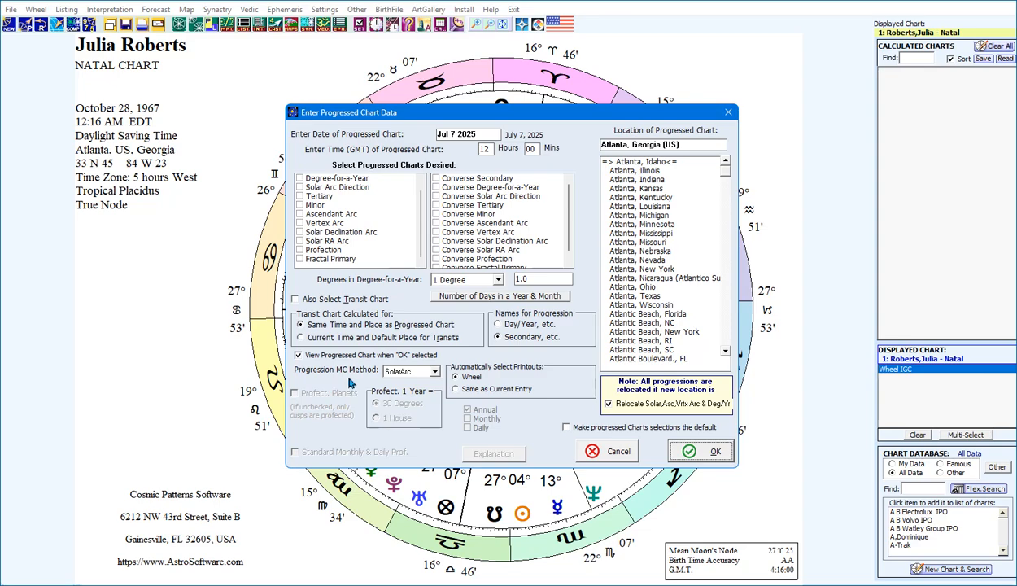
Choose SolarArc as the progression MC method and create the Secondary progressed chart for Jul 7 2025
click(435, 372)
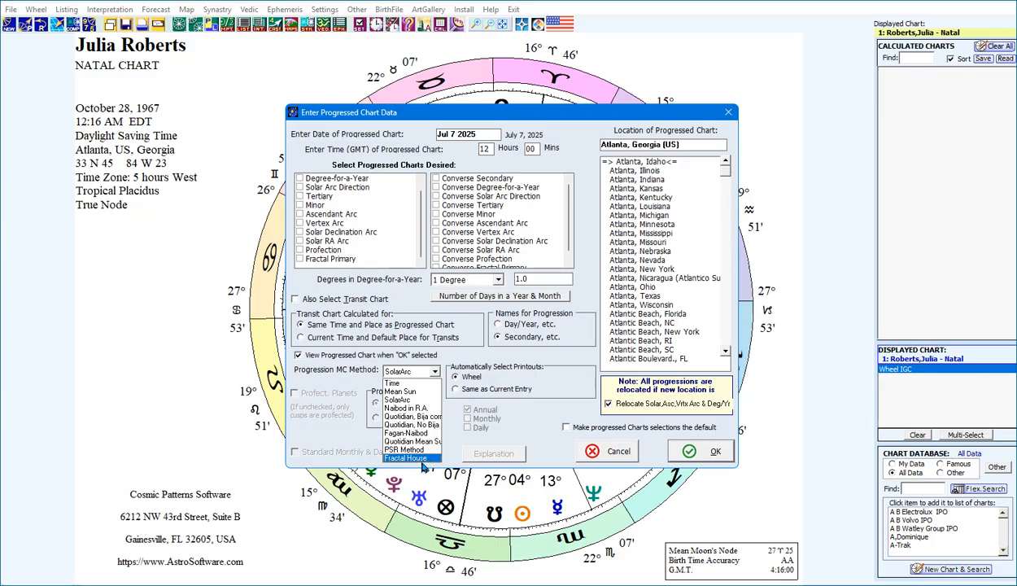
click(412, 400)
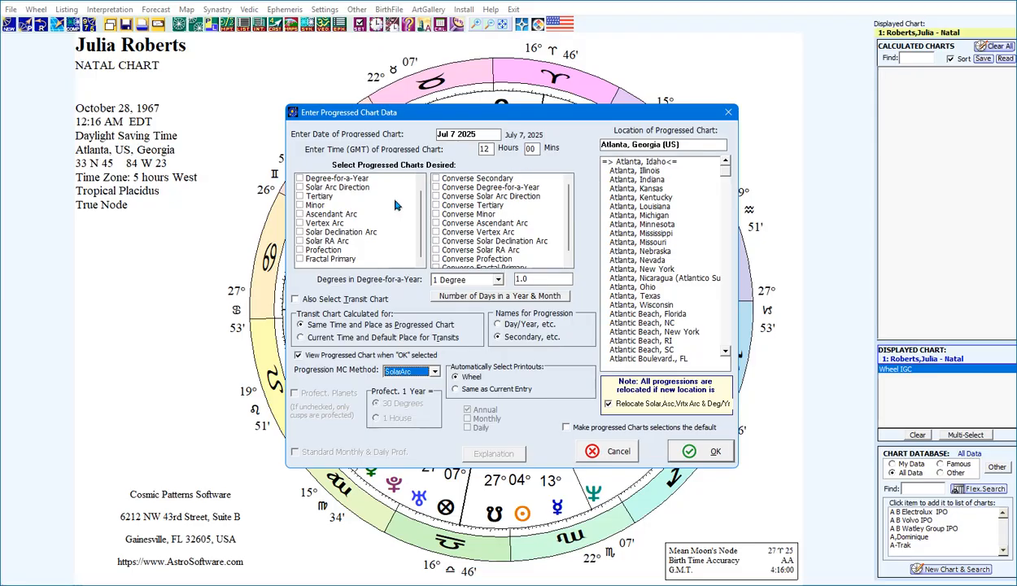
scroll(311, 191, up, 1)
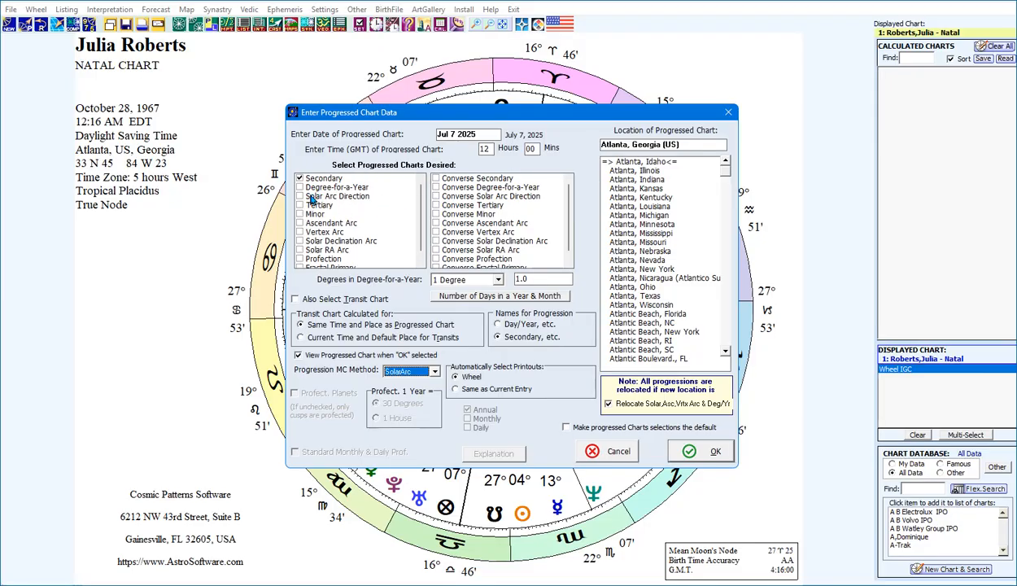
click(700, 451)
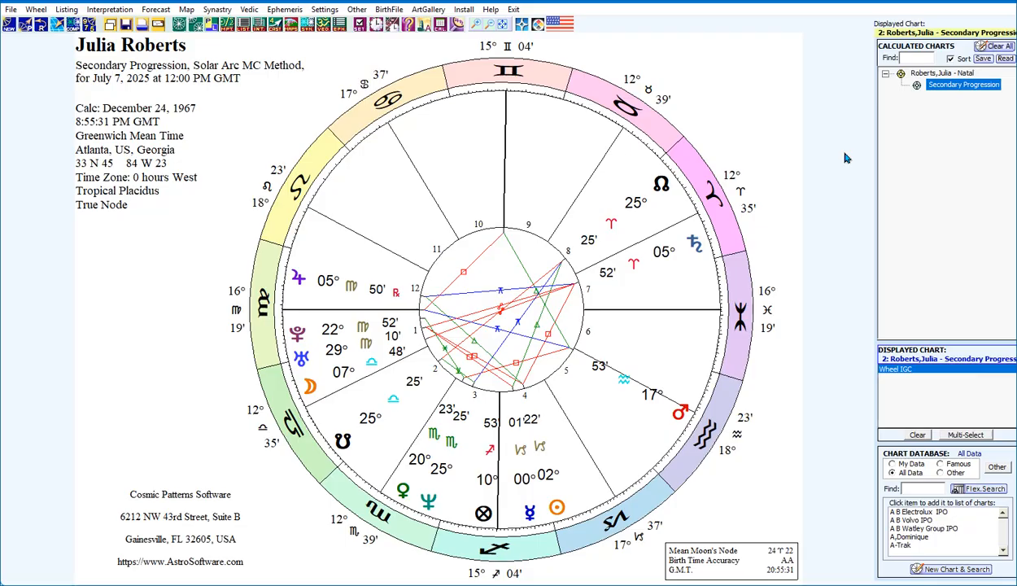
Reopen the progressed chart settings from the natal chart and add Degree-for-a-Year, Solar Arc Direction, Tertiary and Minor to the selection
click(920, 75)
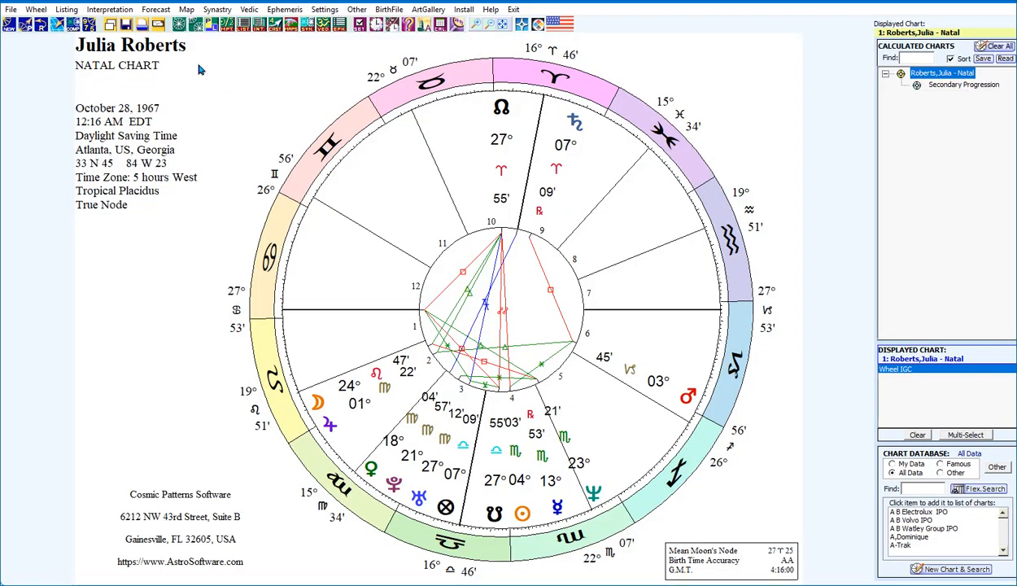
click(25, 23)
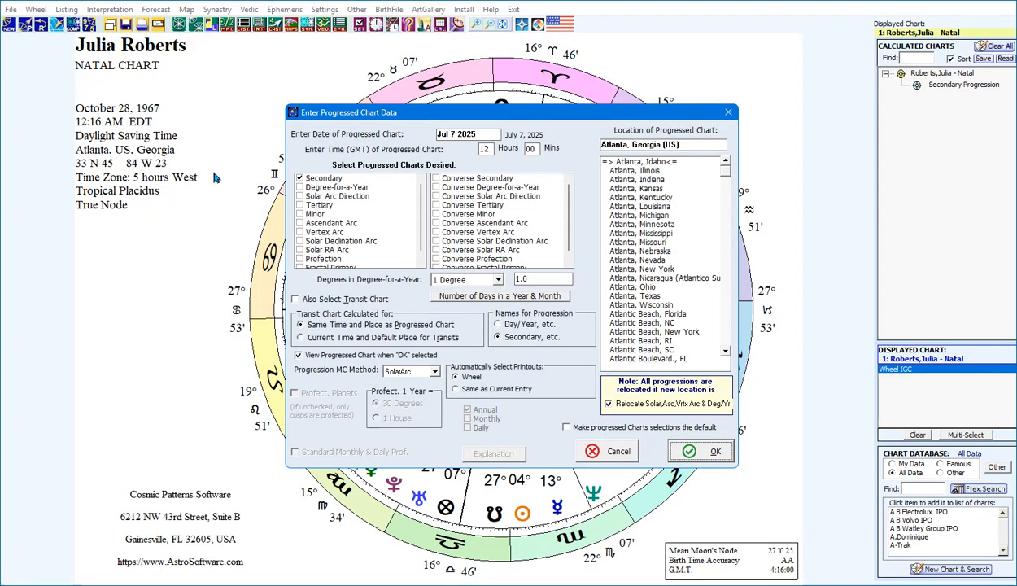
click(299, 187)
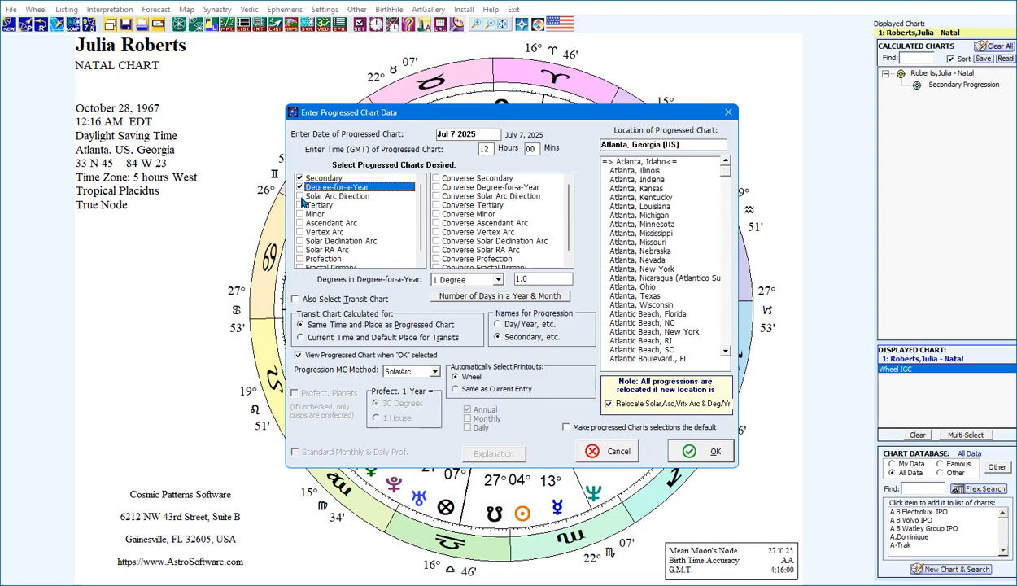
click(303, 198)
click(299, 196)
click(299, 205)
click(299, 214)
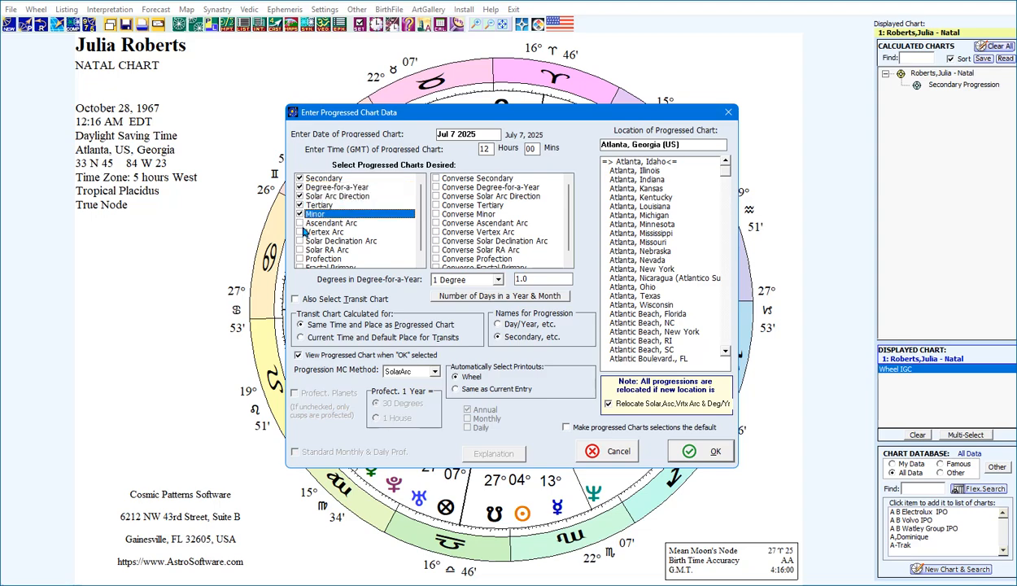
Add Ascendant Arc, Vertex Arc, Solar Declination Arc, Solar RA Arc, Profection and Fractal Primary, and calculate all selected charts
click(299, 223)
click(299, 232)
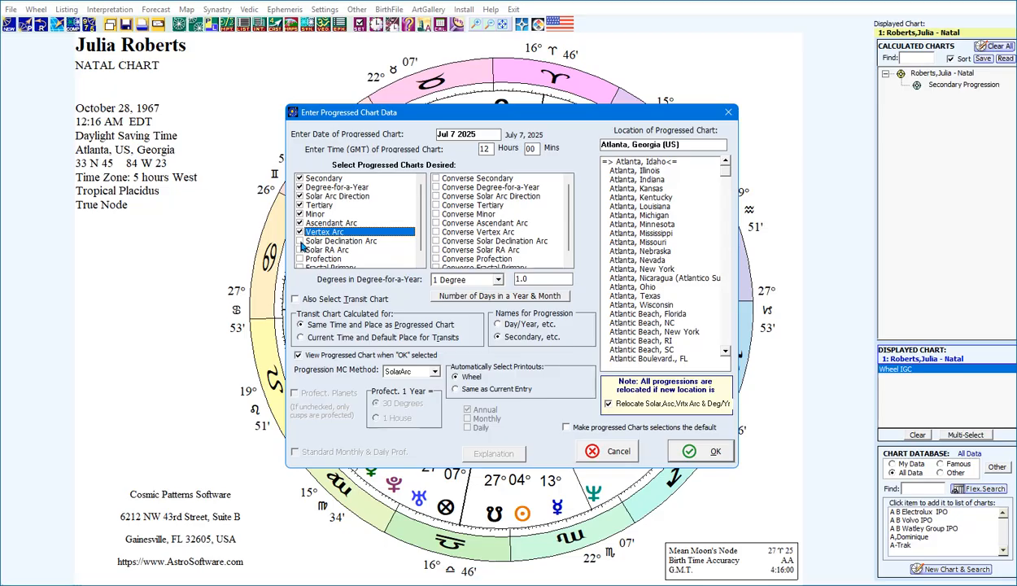
click(299, 240)
click(300, 250)
click(299, 259)
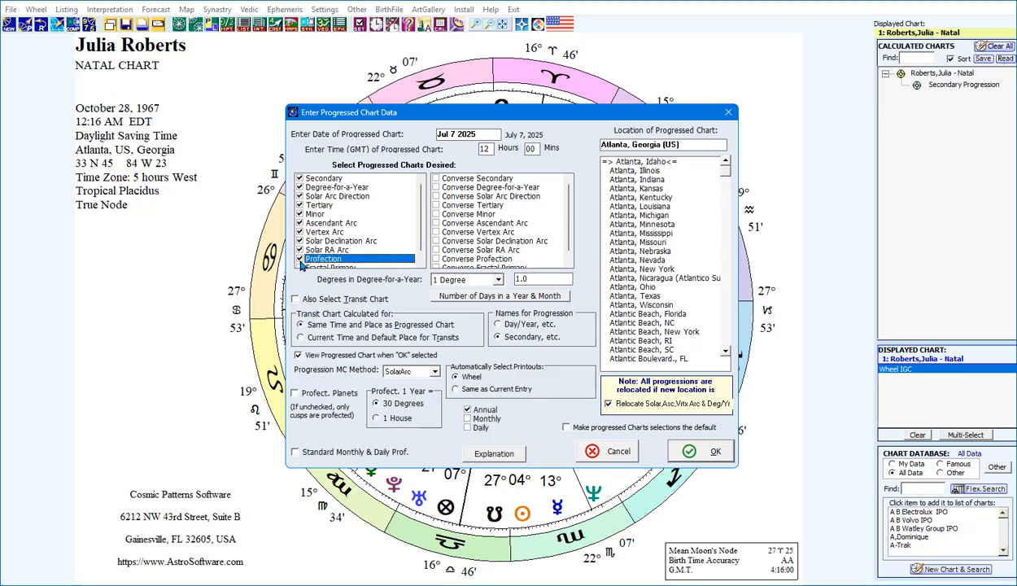
click(299, 266)
click(300, 259)
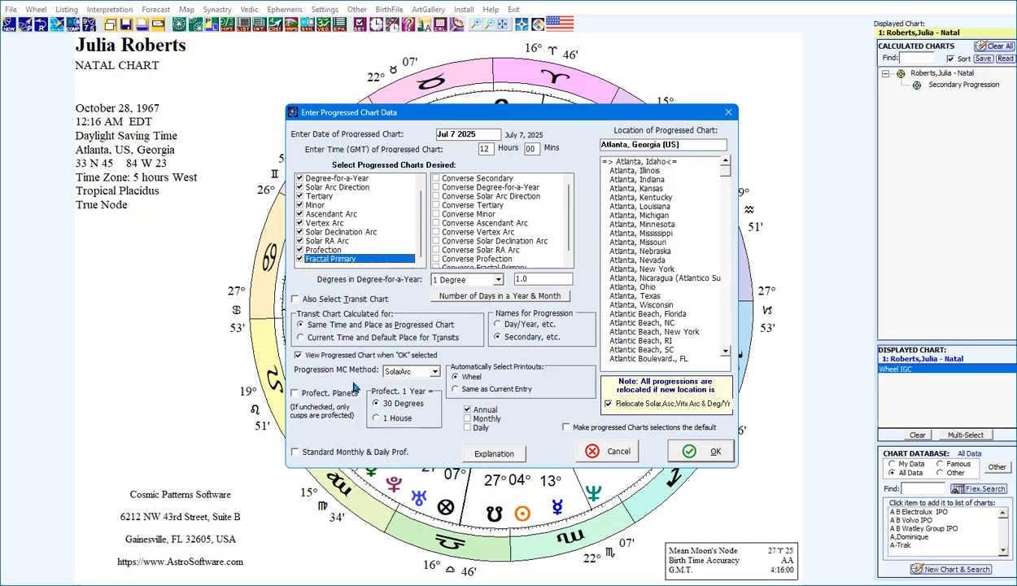
click(707, 453)
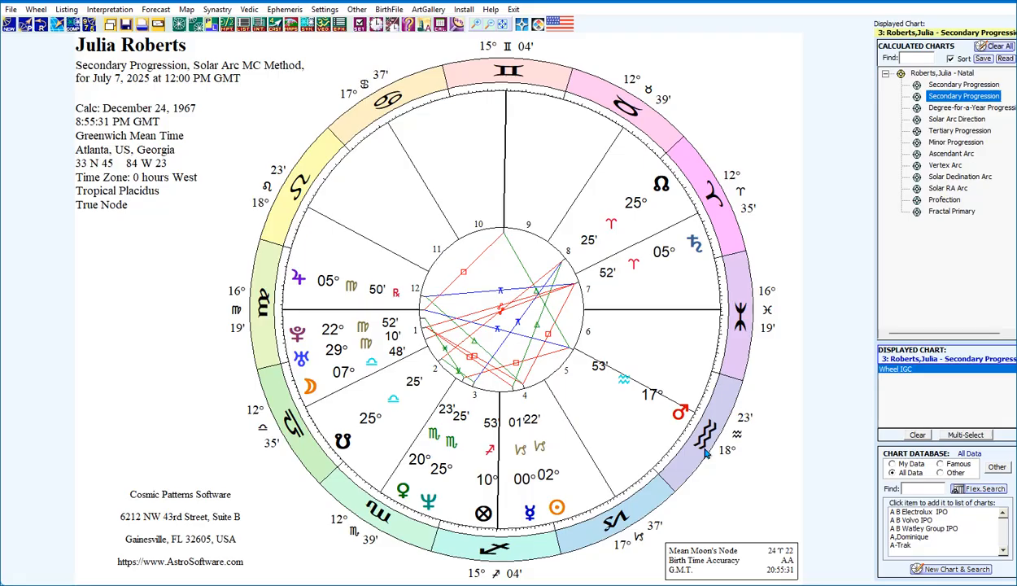
View the calculated progressed charts one after another, from Degree-for-a-Year and Solar Arc Direction through Tertiary, Minor and Ascendant Arc to Solar RA Arc
click(956, 108)
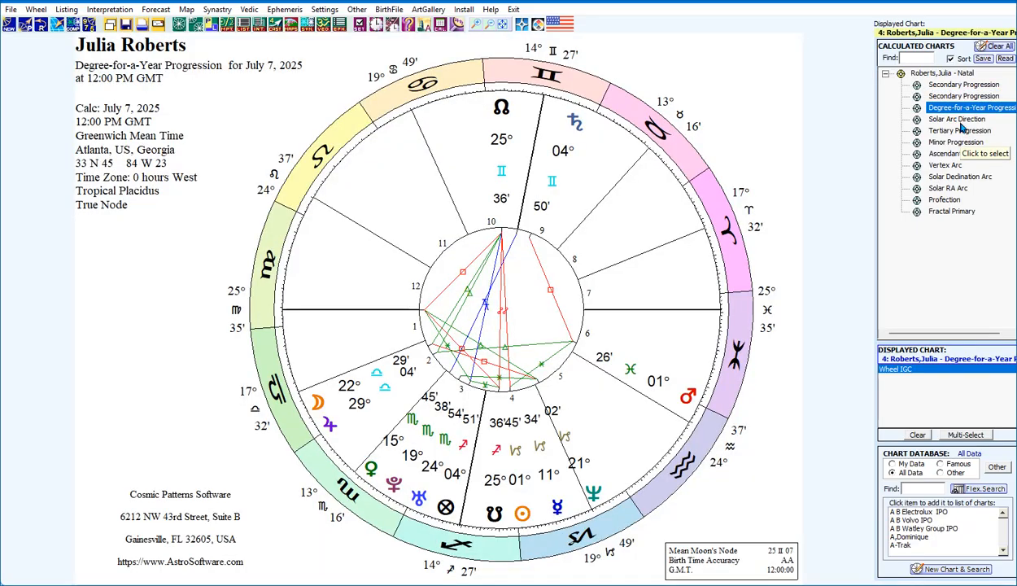
click(961, 122)
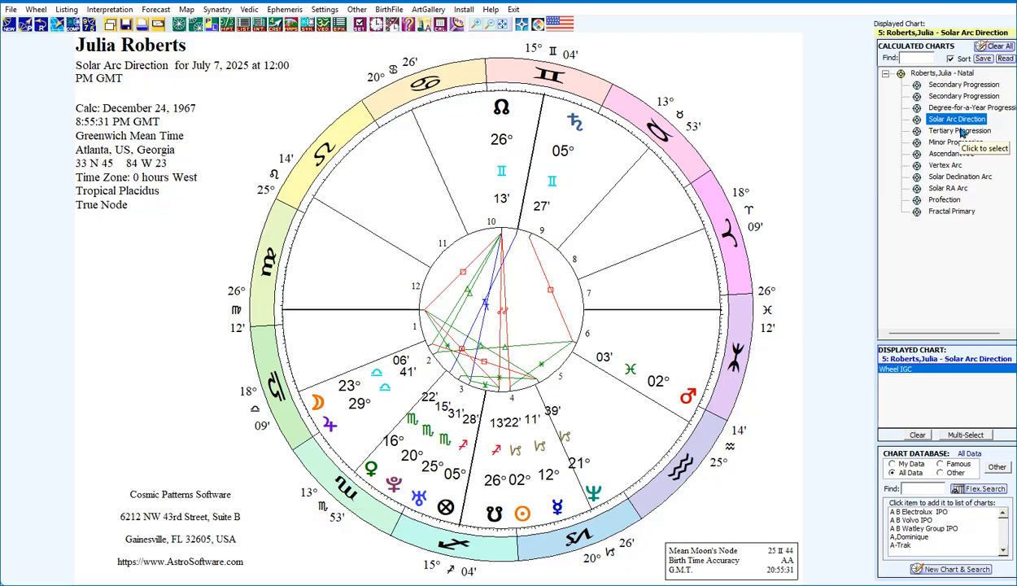
click(959, 131)
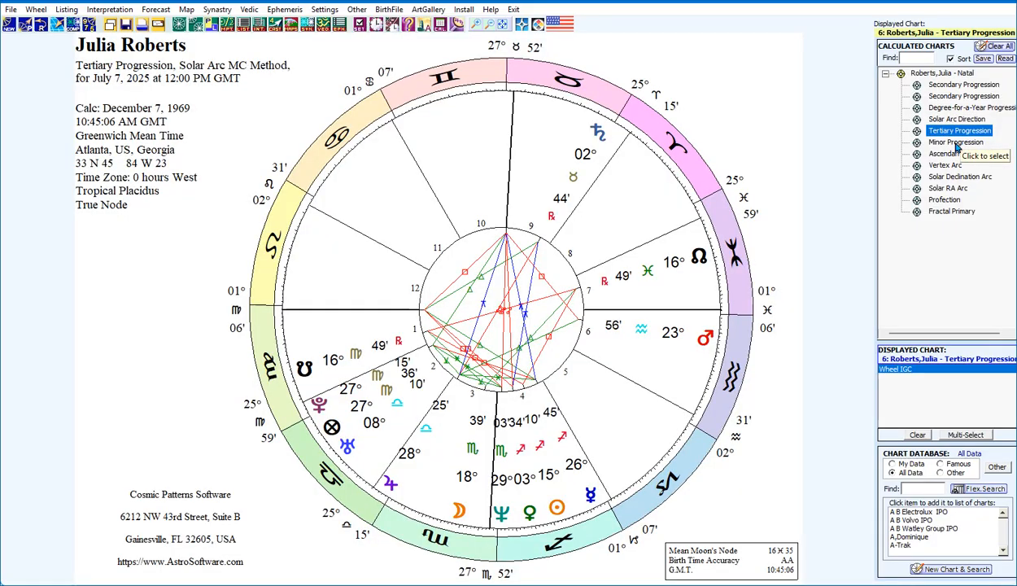
click(957, 143)
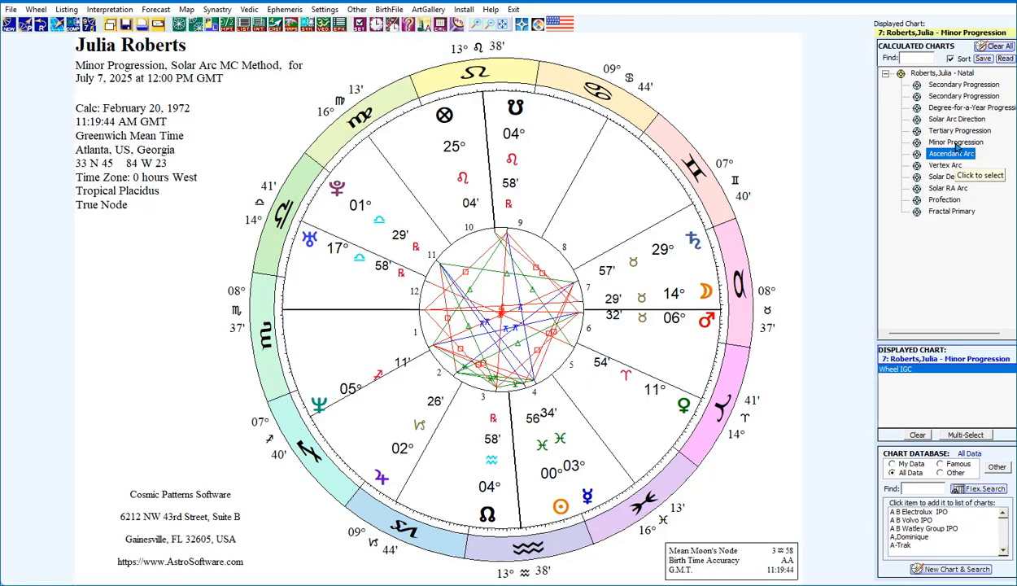
click(954, 153)
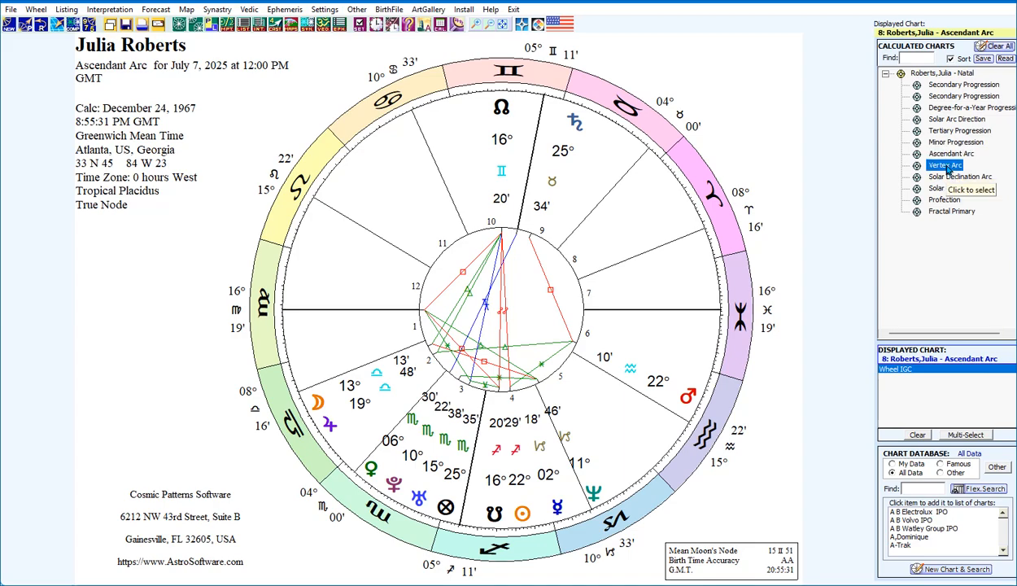
click(946, 165)
click(948, 177)
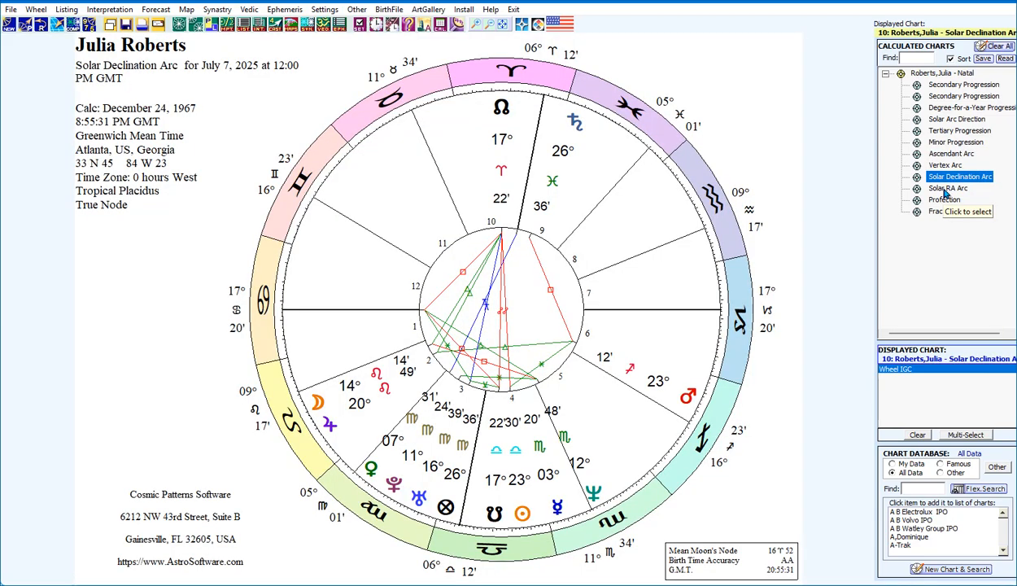
click(946, 189)
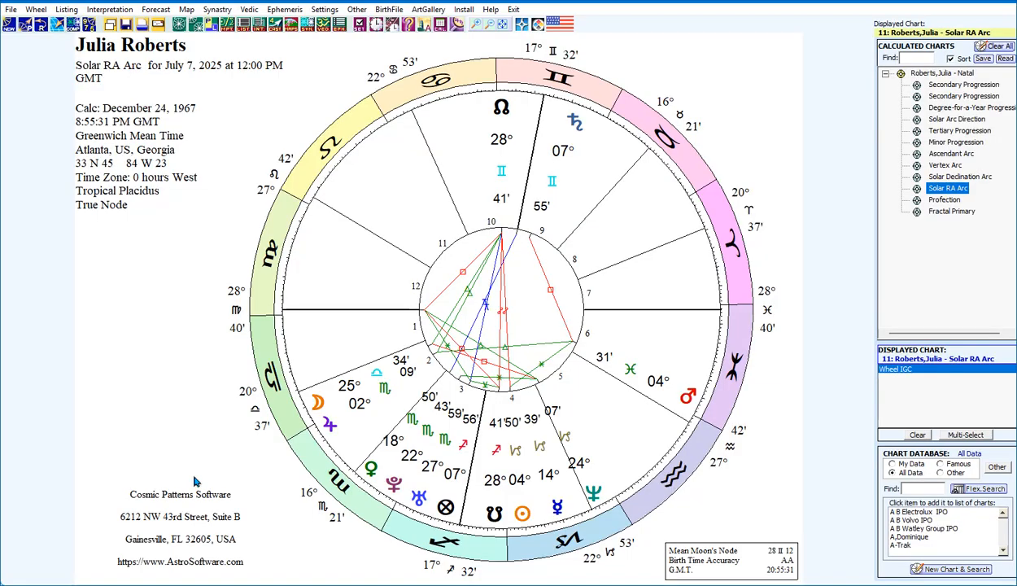
Switch to the Sirius Help Center, open the Progressed Charts Issues topic and read the summary of the kinds of progressions
mouse_move(876, 585)
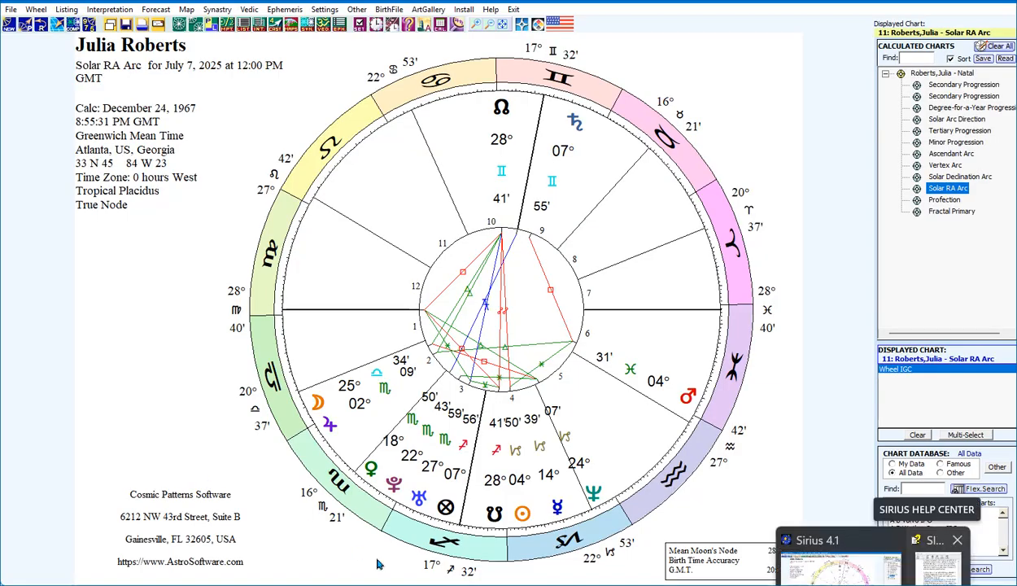
click(937, 566)
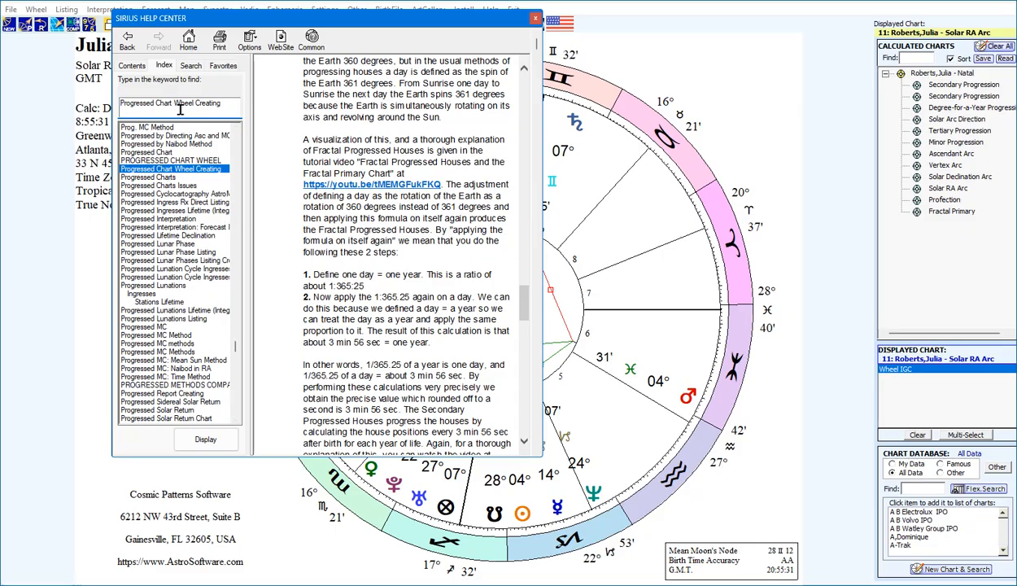
double_click(182, 187)
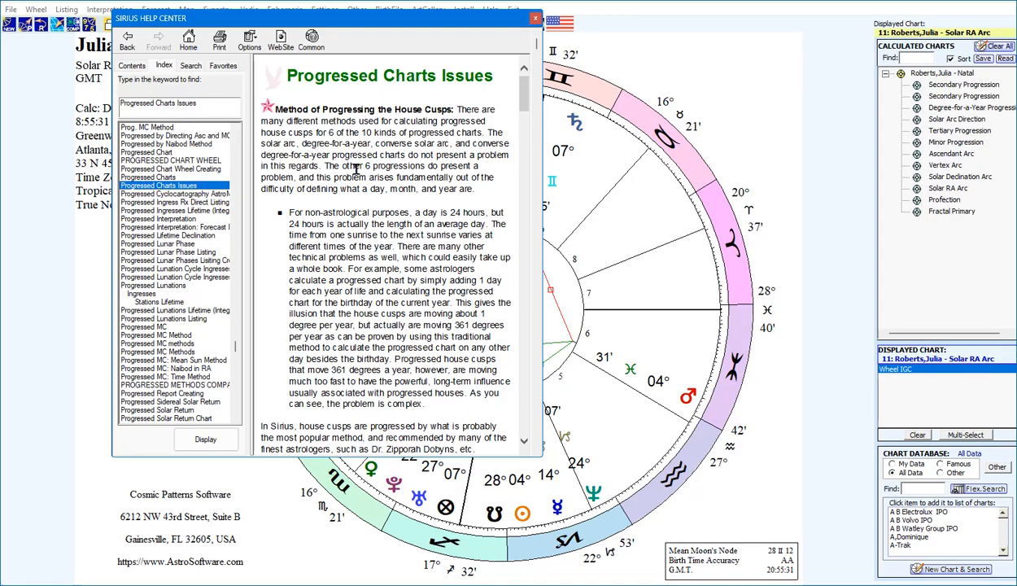
scroll(356, 169, down, 10)
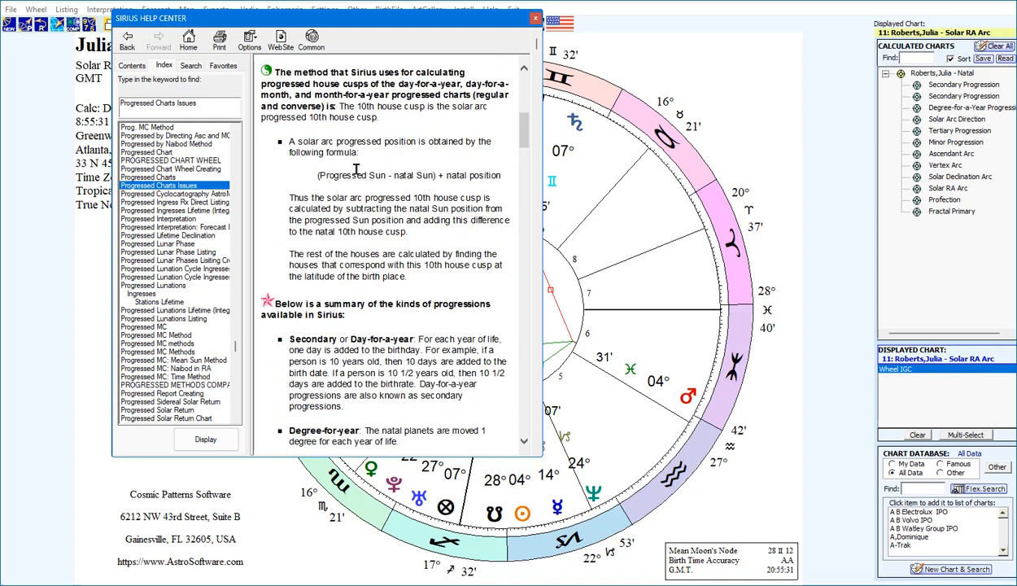
scroll(356, 168, down, 6)
scroll(356, 169, down, 10)
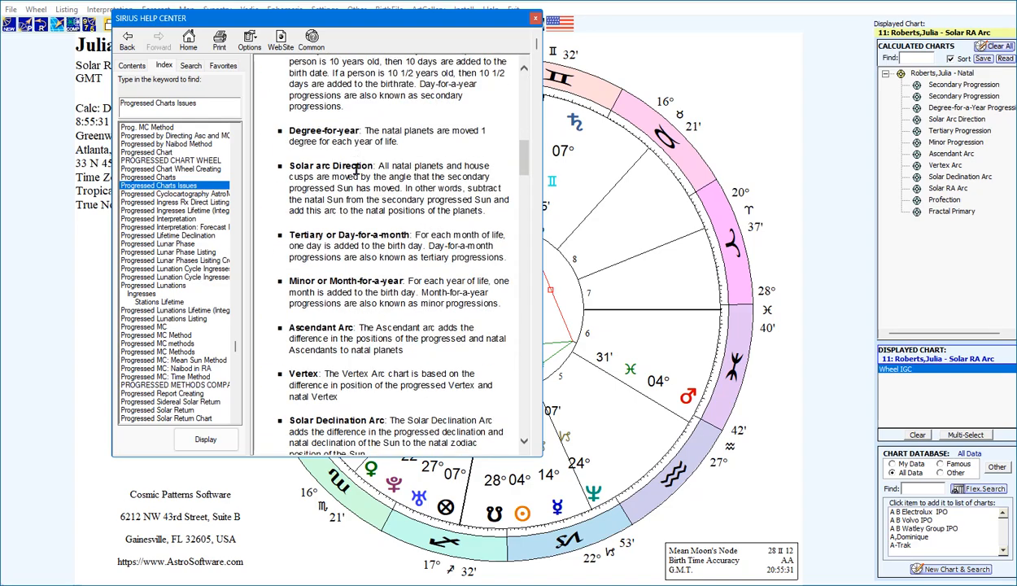
scroll(355, 168, down, 6)
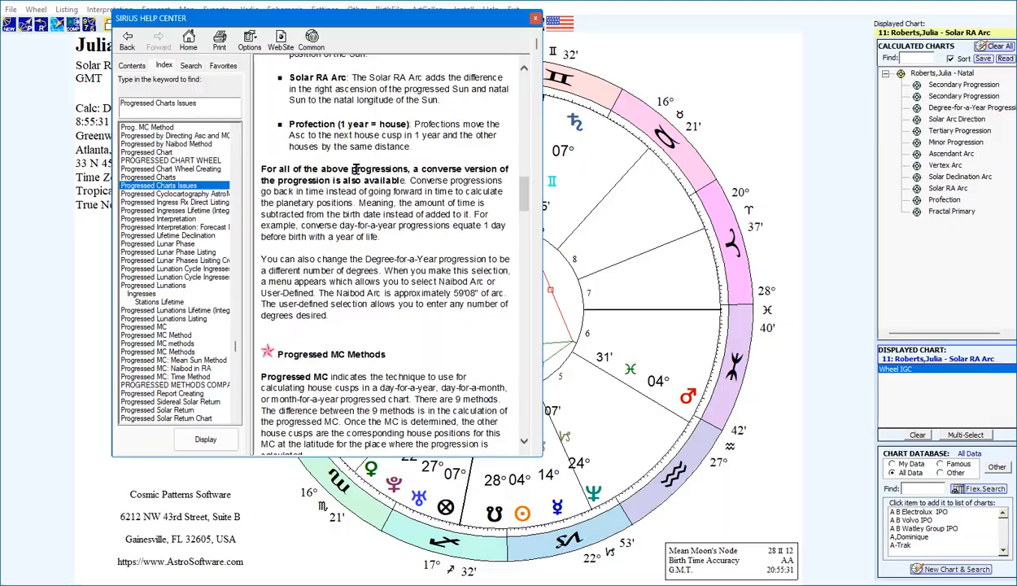
Read the Progressed MC Methods section from the Time method to Fractal House, and return to the chart window
scroll(356, 168, down, 5)
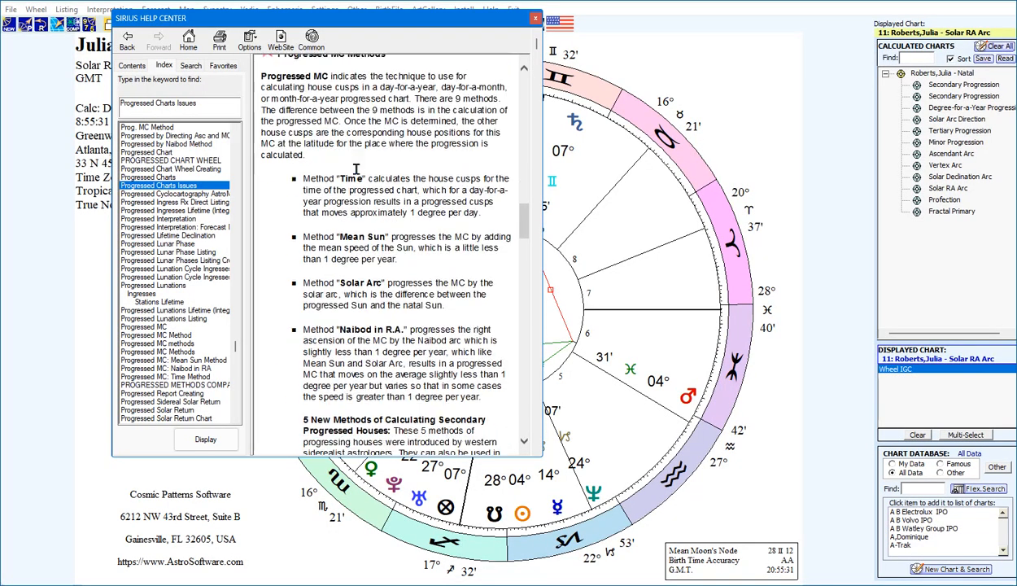
scroll(355, 168, down, 3)
scroll(356, 168, down, 3)
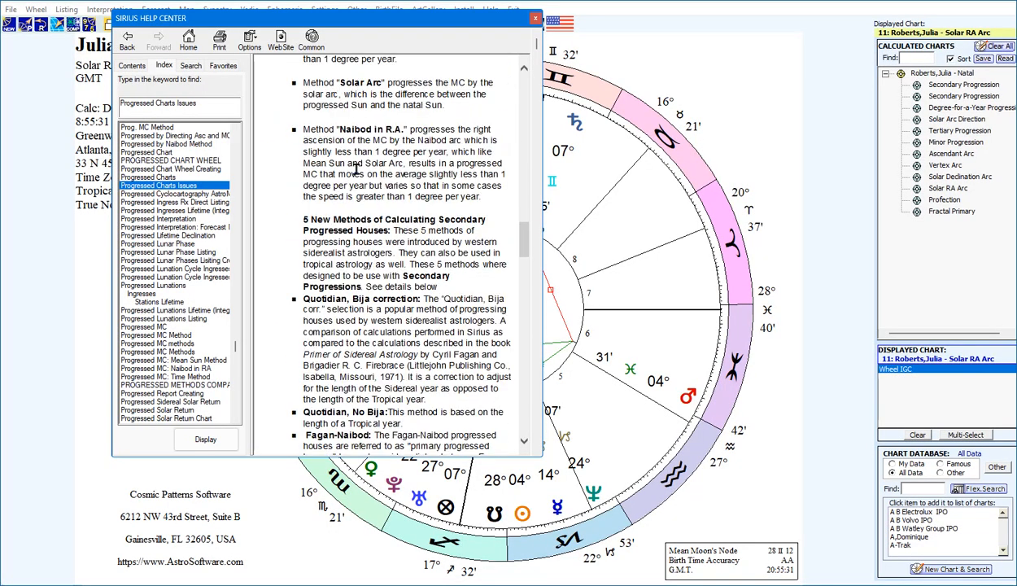
scroll(355, 169, down, 3)
scroll(359, 174, down, 3)
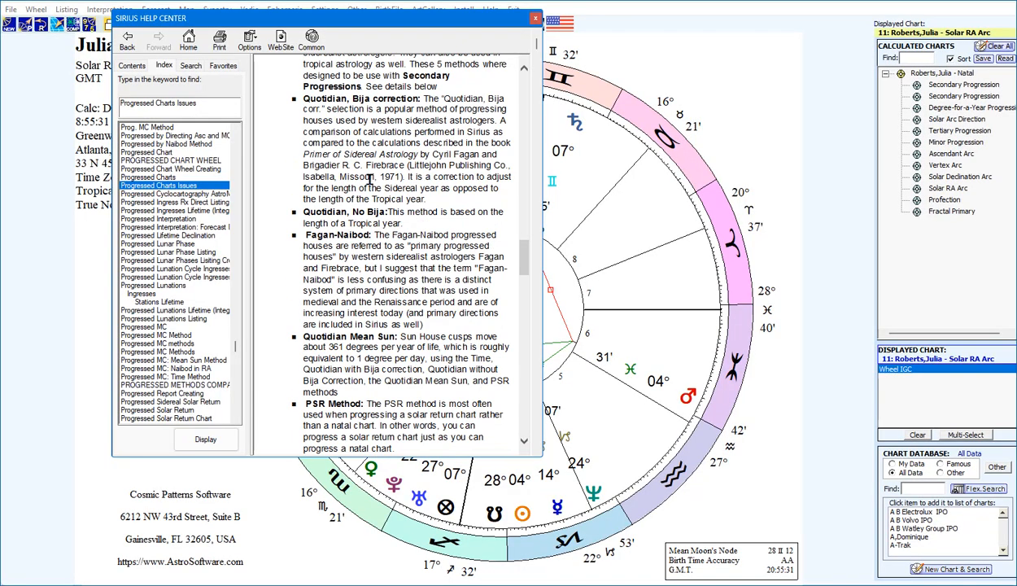
scroll(368, 178, down, 3)
scroll(369, 179, down, 3)
scroll(369, 179, down, 3)
scroll(369, 179, down, 3)
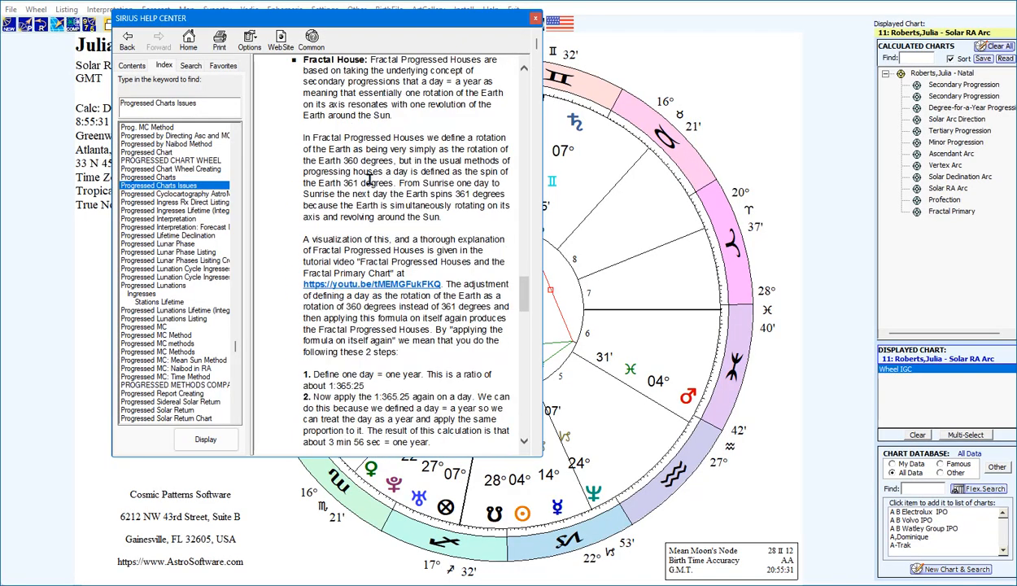
scroll(368, 179, down, 3)
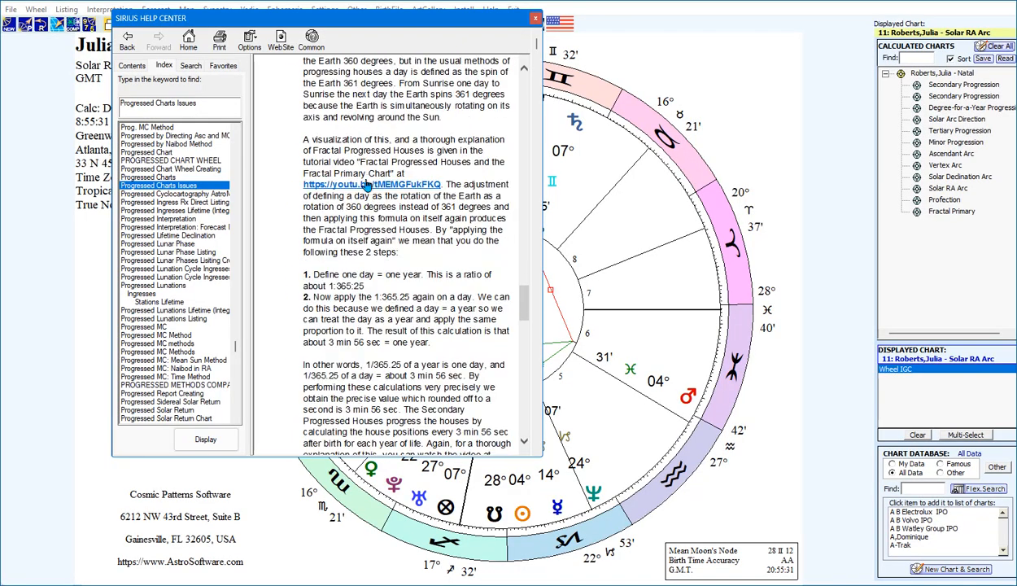
click(594, 283)
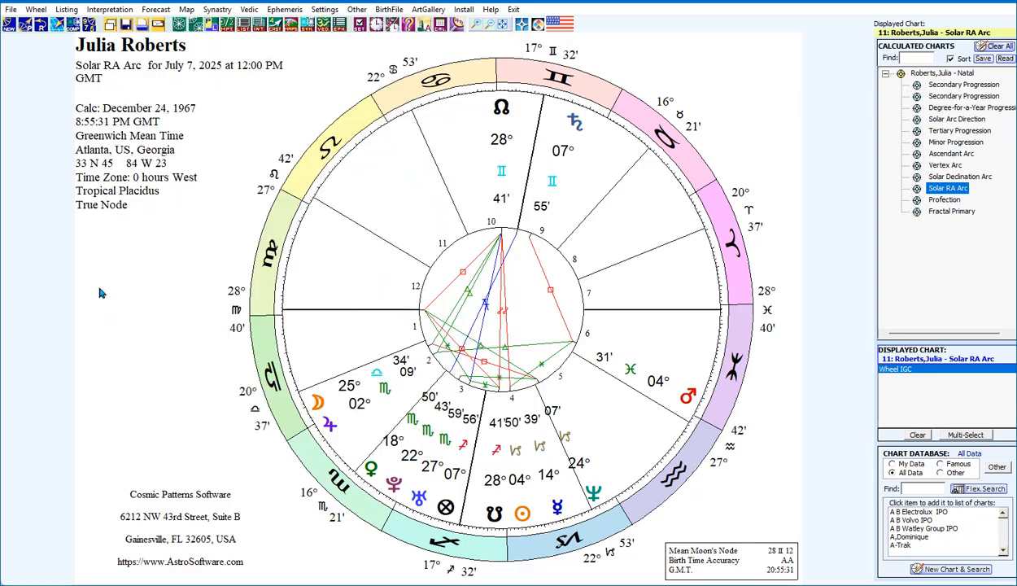
Display the natal chart, reopen its progressed chart settings and check the available progression MC methods
click(922, 75)
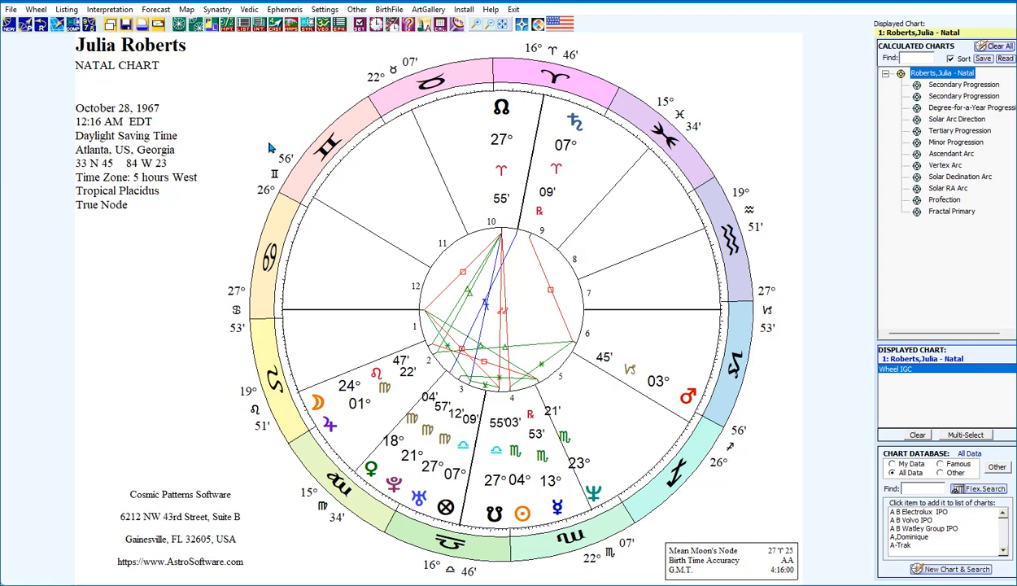
click(30, 26)
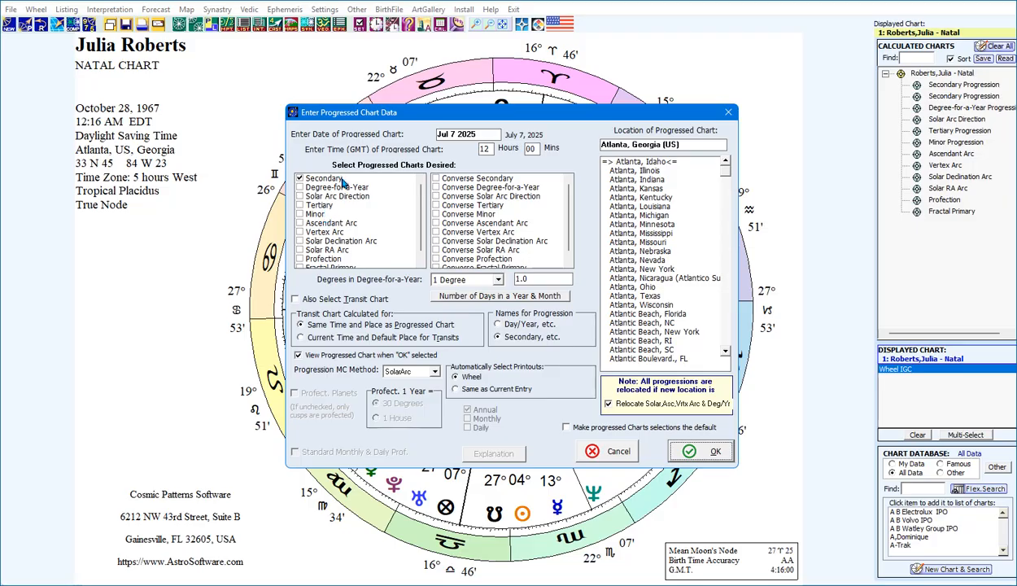
click(434, 371)
click(435, 374)
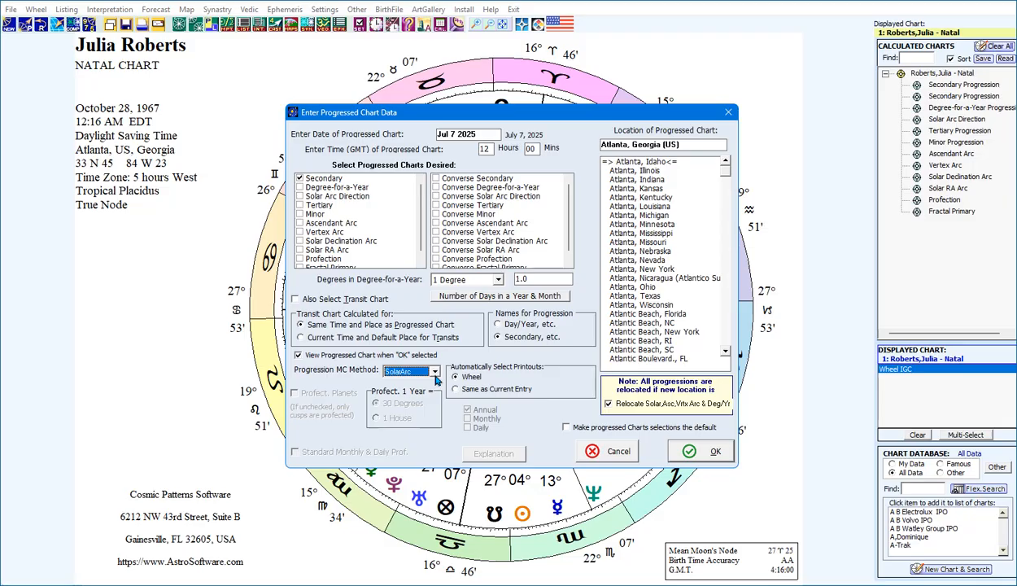